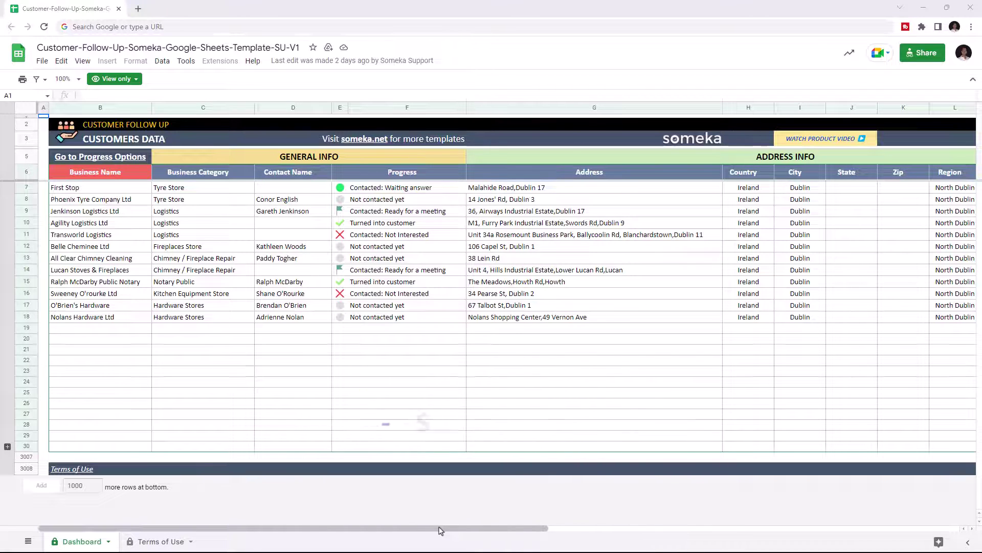
# Step: Make a copy of the customer follow-up template, removing 'Copy of' from its name
pyautogui.click(43, 60)
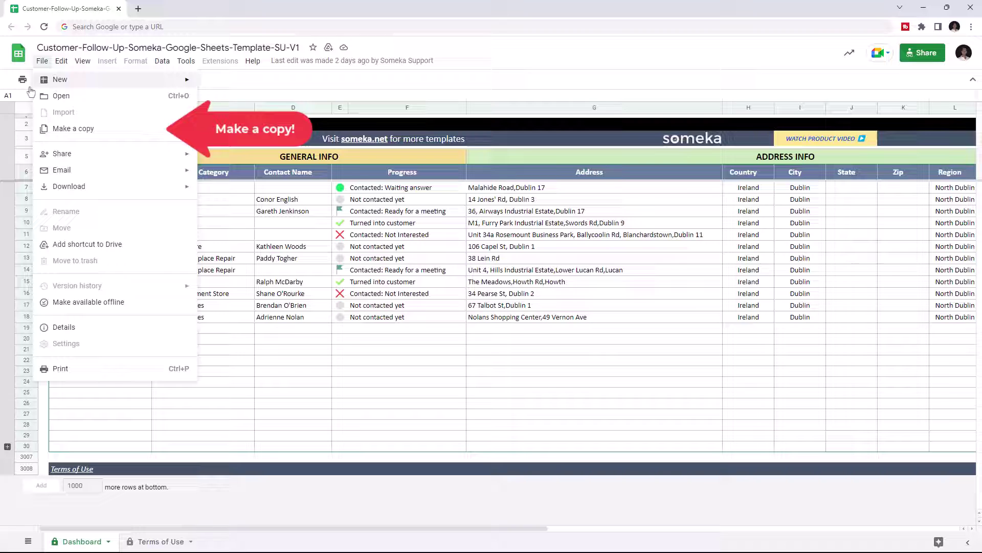
pyautogui.click(83, 136)
pyautogui.click(438, 270)
pyautogui.moveTo(447, 270); pyautogui.dragTo(415, 269)
pyautogui.press('BackSpace')
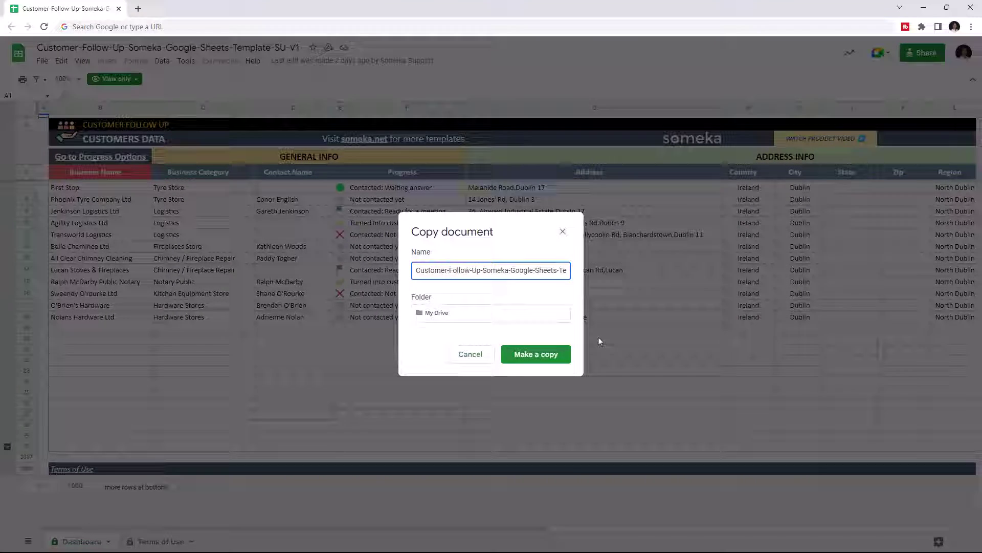
pyautogui.click(549, 354)
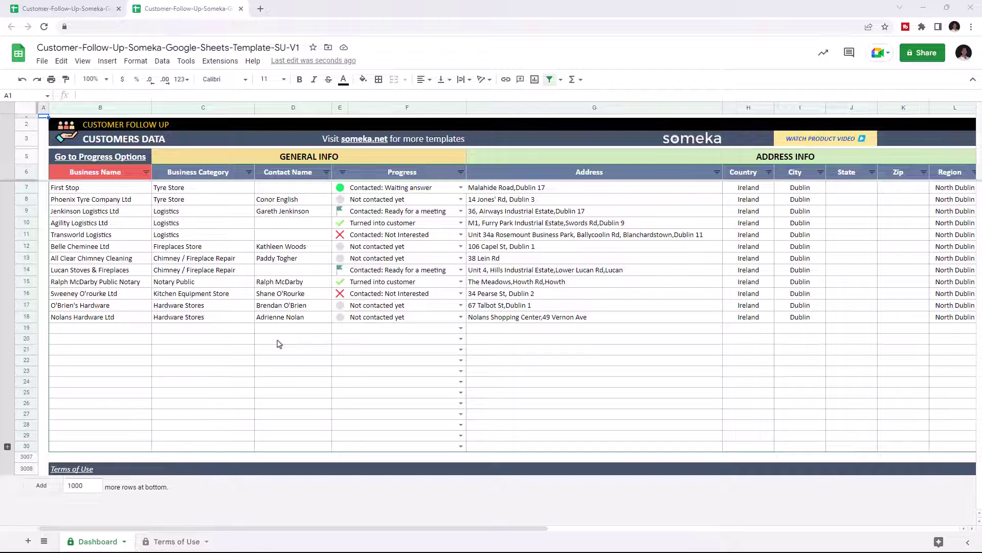
pyautogui.click(114, 158)
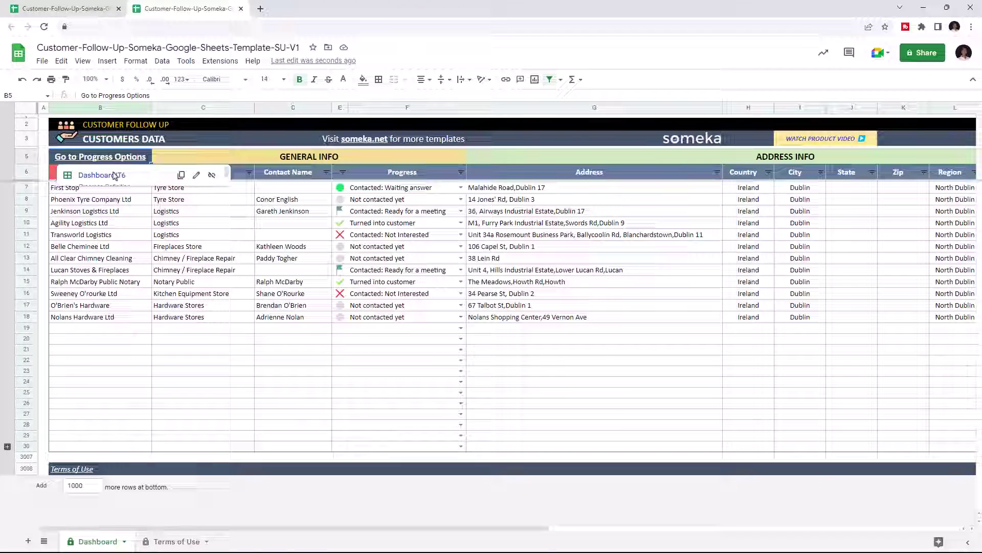
pyautogui.click(116, 176)
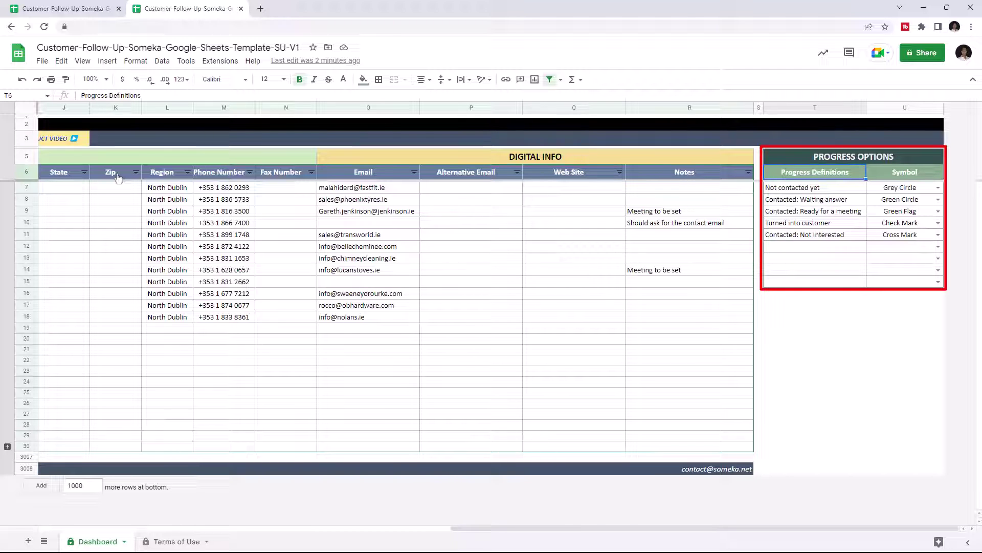
pyautogui.moveTo(467, 529); pyautogui.dragTo(43, 529)
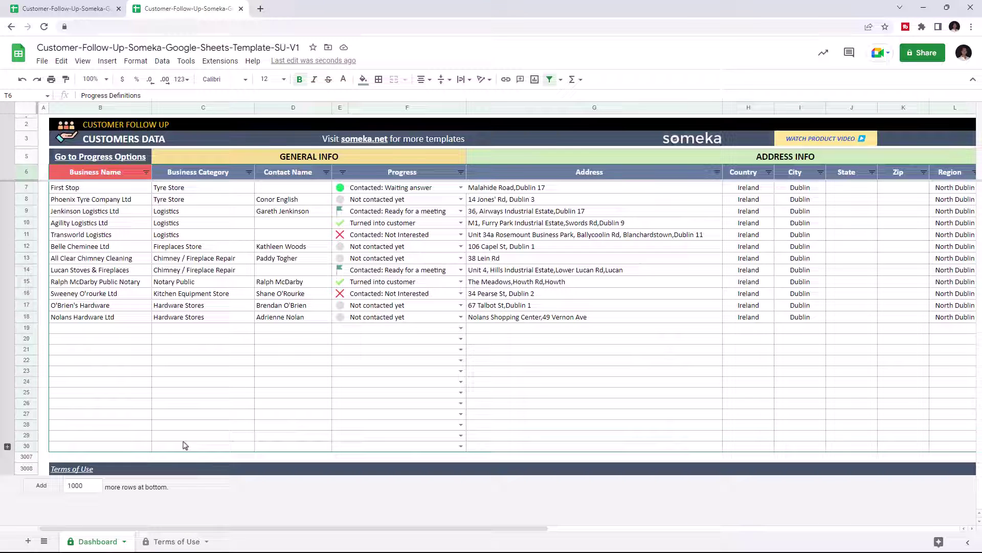
pyautogui.click(123, 330)
pyautogui.write('Centu')
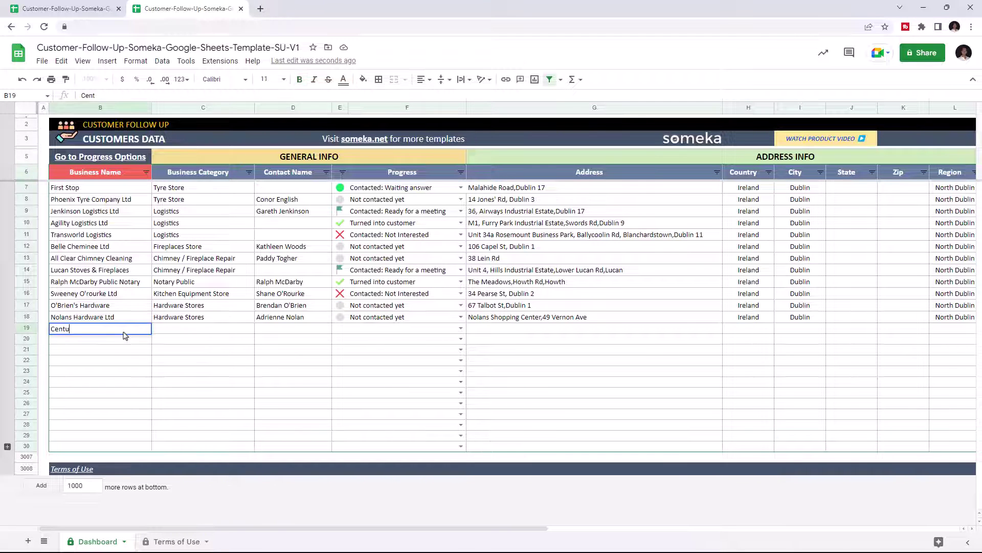
pyautogui.write('ry Hardware LLC')
pyautogui.press('Tab')
pyautogui.write('Hardw')
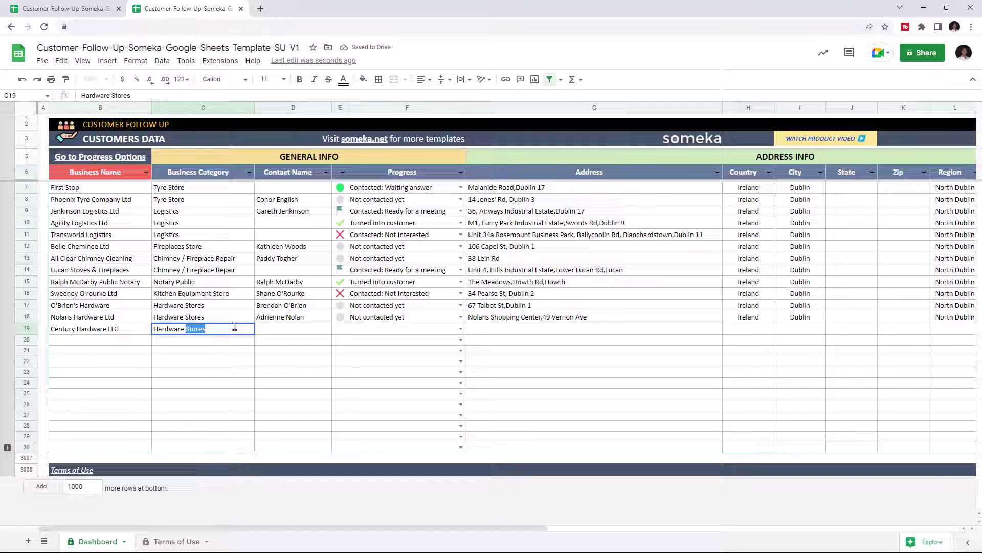
pyautogui.press('Tab')
pyautogui.write('Ma')
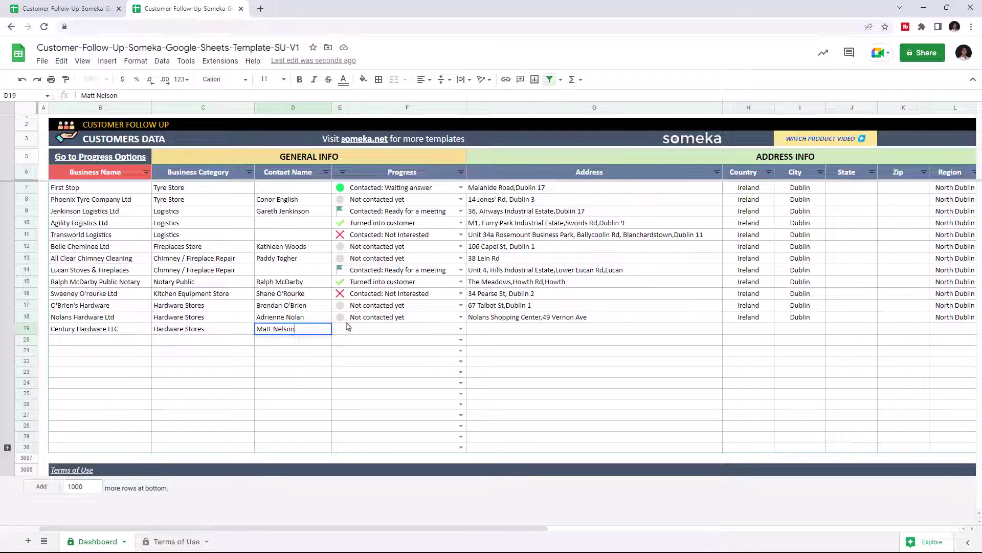
# Step: Set row 19's progress to Contacted: Waiting answer
pyautogui.click(461, 330)
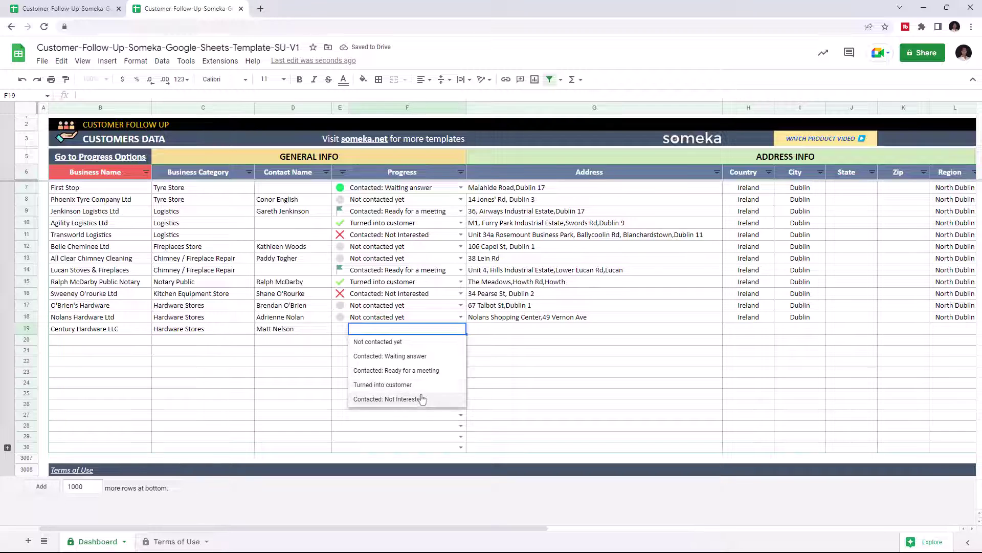
pyautogui.click(406, 356)
pyautogui.click(527, 334)
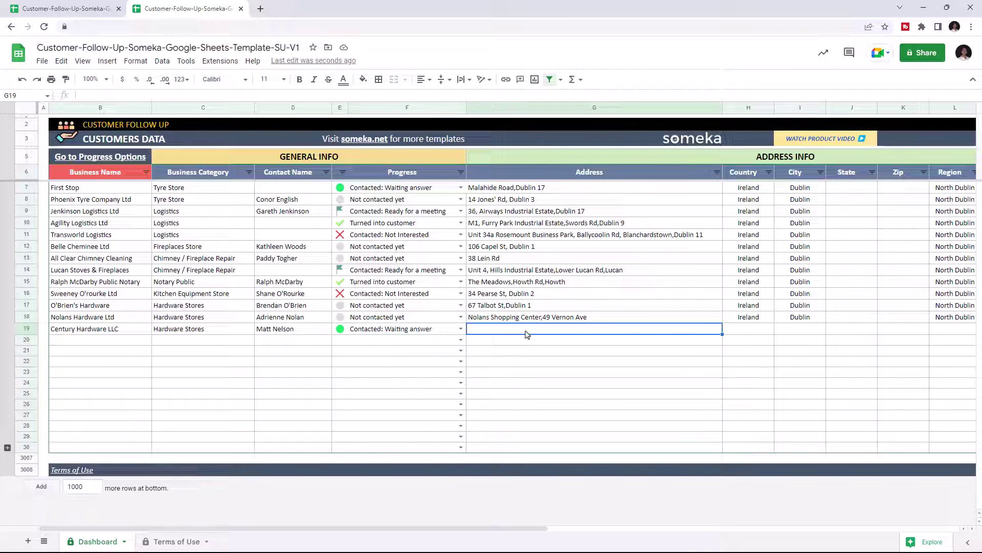
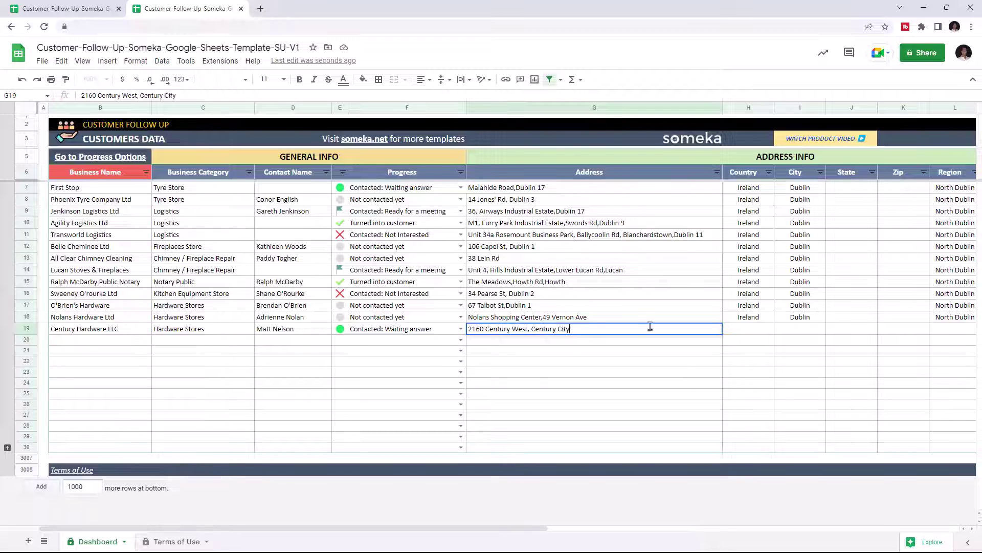
# Step: Fill row 19's Los Angeles address, ZIP 90067 and Southern California region
pyautogui.press('Tab')
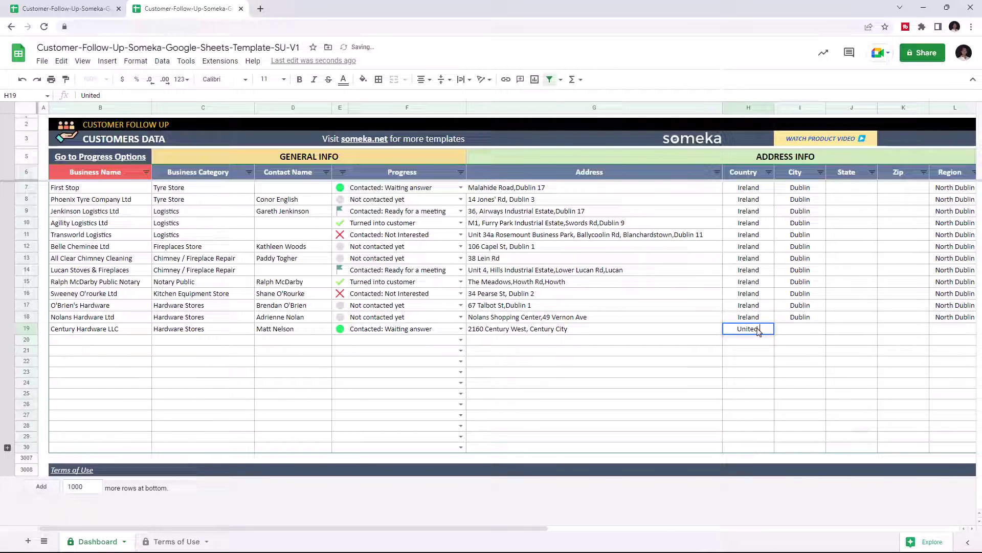
pyautogui.write('United States\tLos Angeles\tCA\t0067')
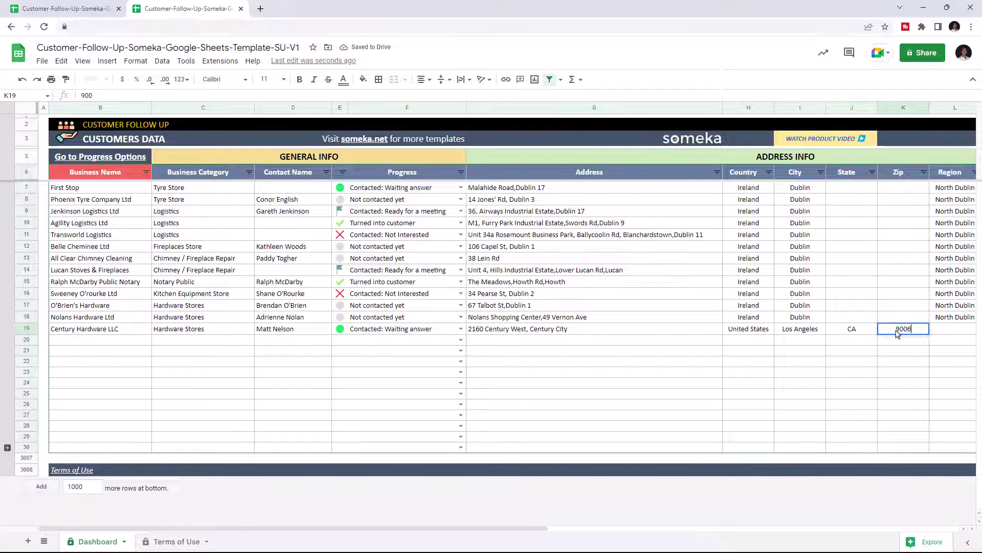
pyautogui.press('Tab')
pyautogui.write('Southern')
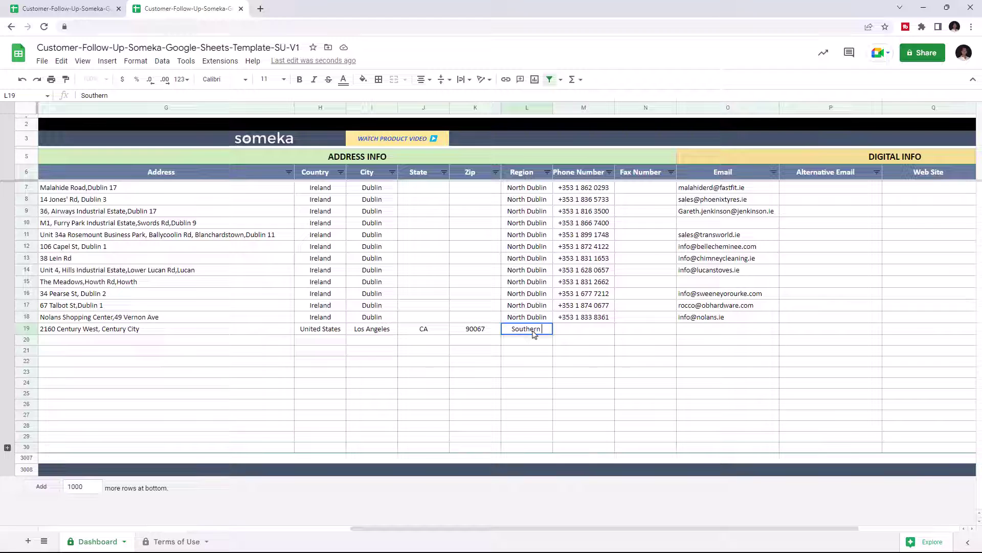
pyautogui.write(' California')
pyautogui.press('Return')
pyautogui.click(574, 335)
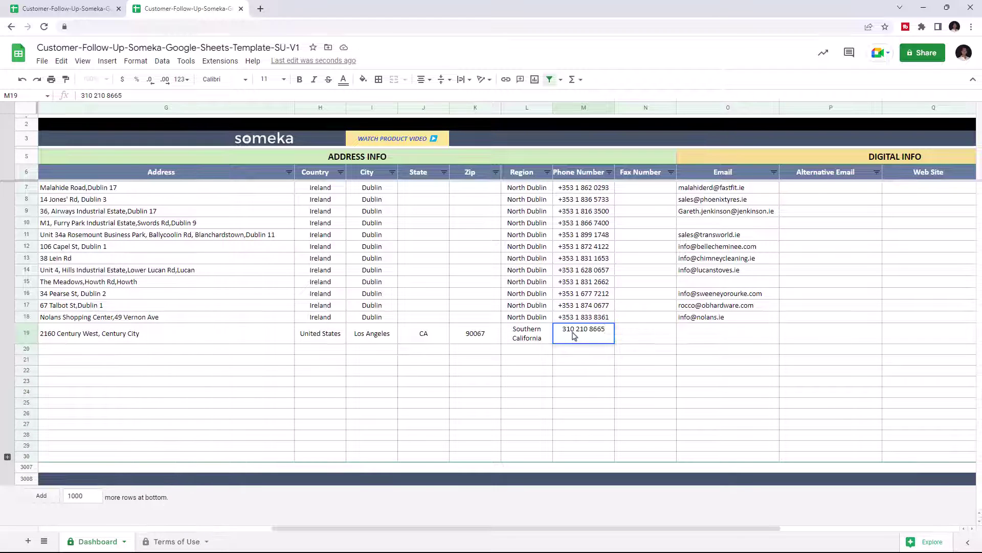
pyautogui.click(728, 338)
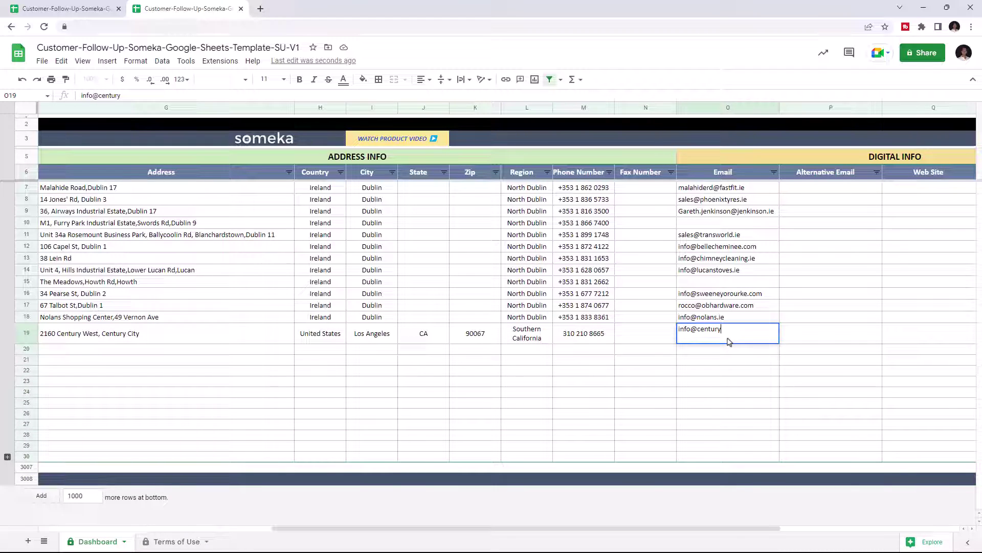
pyautogui.press('Tab')
pyautogui.hscroll(5, 899, 518)
pyautogui.click(566, 334)
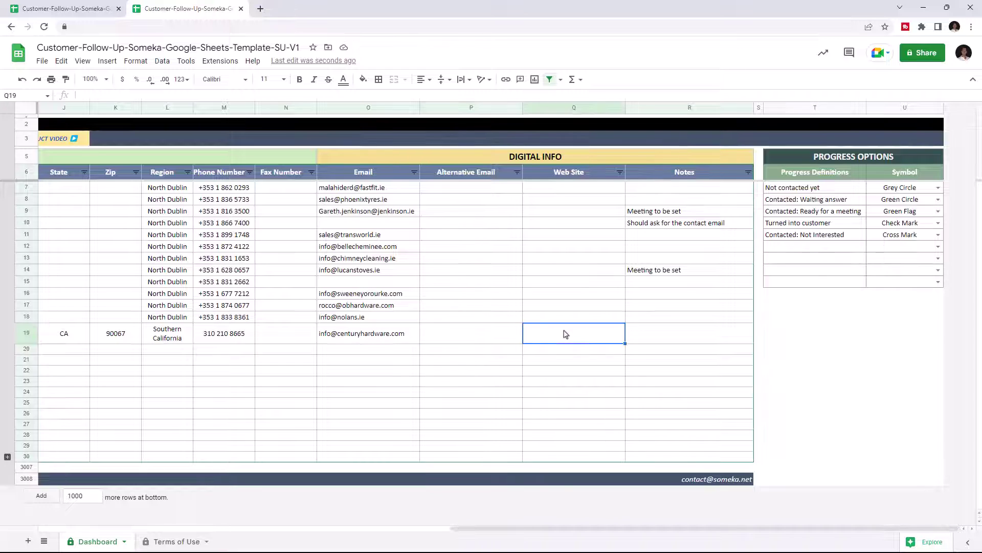
pyautogui.write('centuryhardware.com')
pyautogui.click(664, 337)
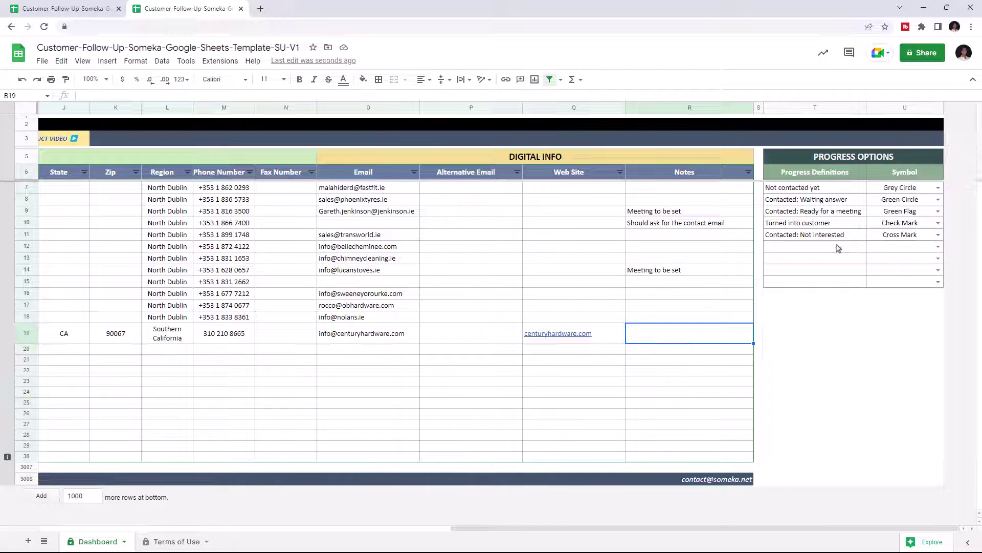
# Step: Add 'New Progress' in T12 and give it the Red Flag symbol in U12
pyautogui.click(815, 247)
pyautogui.write('New Progress')
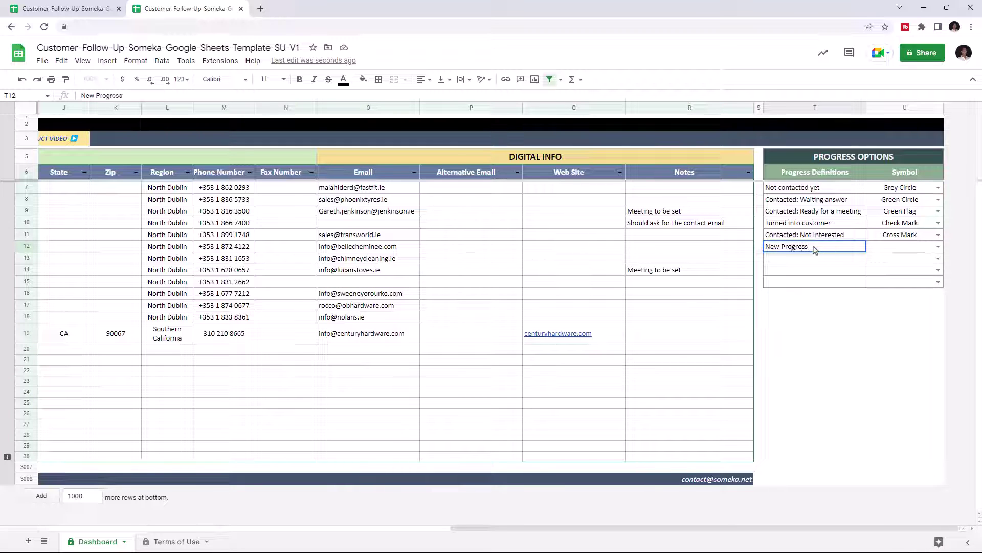
pyautogui.hotkey('ctrl', 'Return')
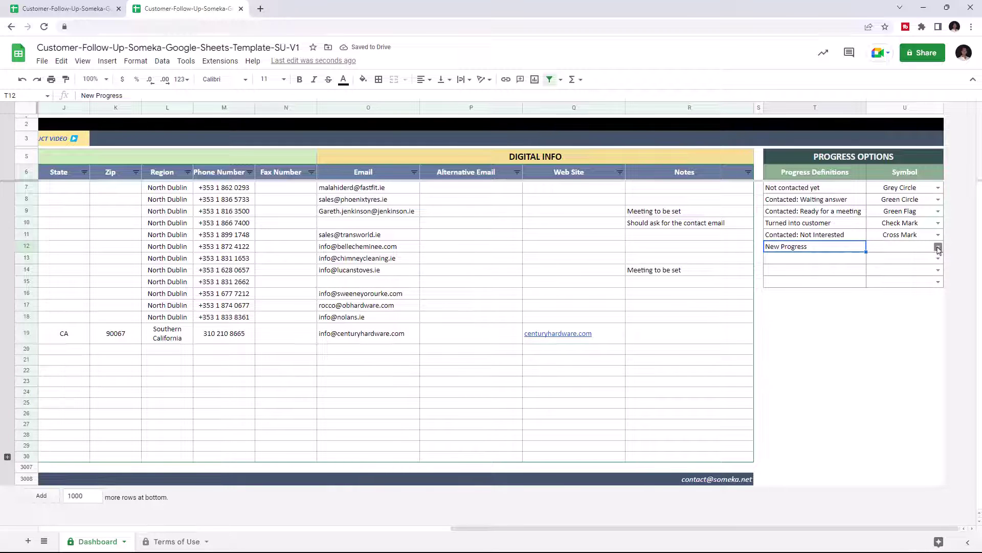
pyautogui.click(938, 248)
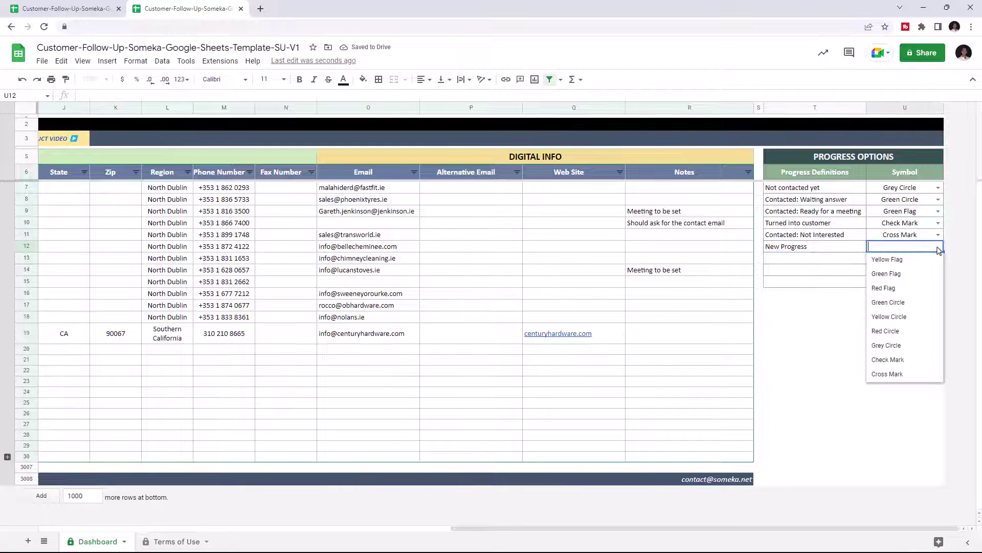
pyautogui.click(897, 288)
pyautogui.click(890, 309)
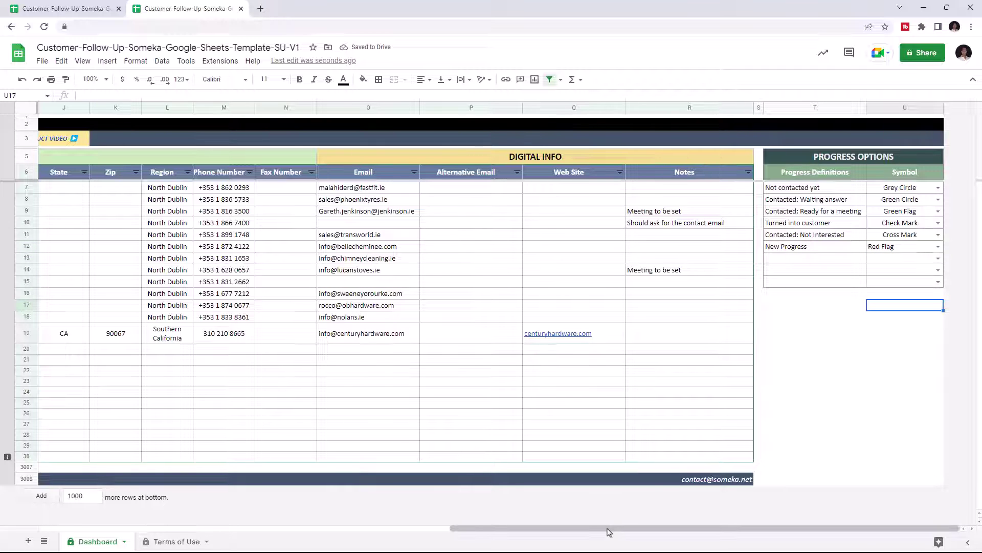
pyautogui.moveTo(607, 531); pyautogui.dragTo(256, 529)
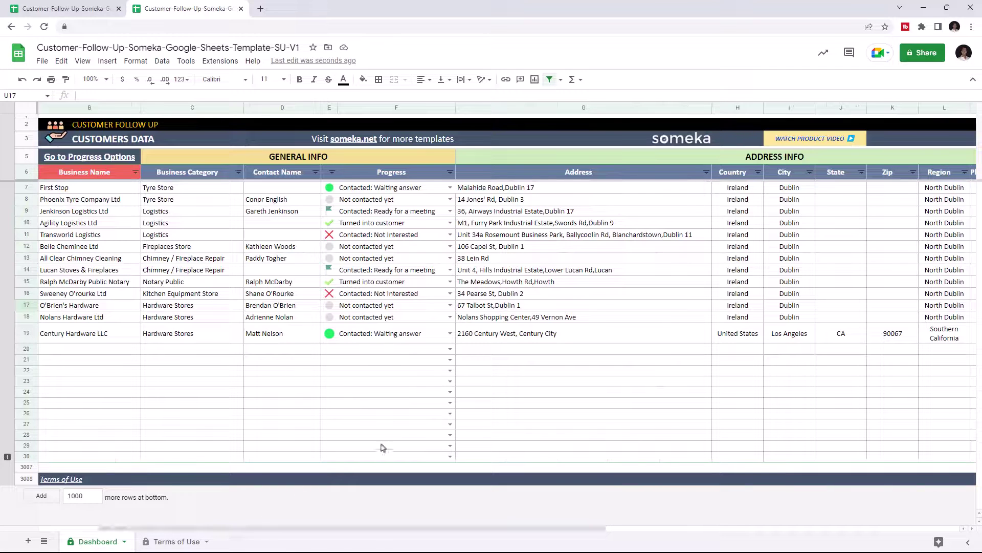
# Step: Change Century Hardware LLC's F19 progress from Contacted: Waiting answer to New Progress
pyautogui.click(449, 333)
pyautogui.click(378, 423)
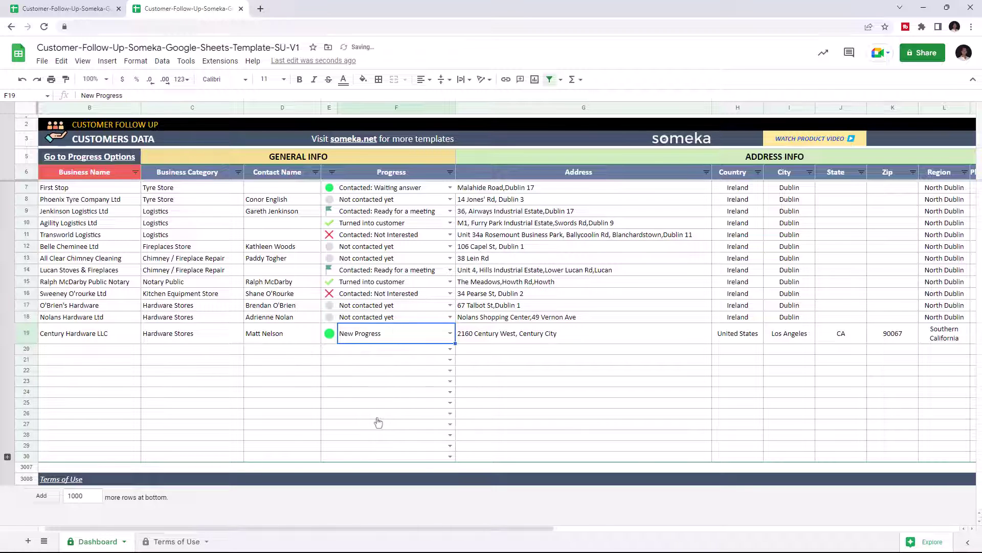